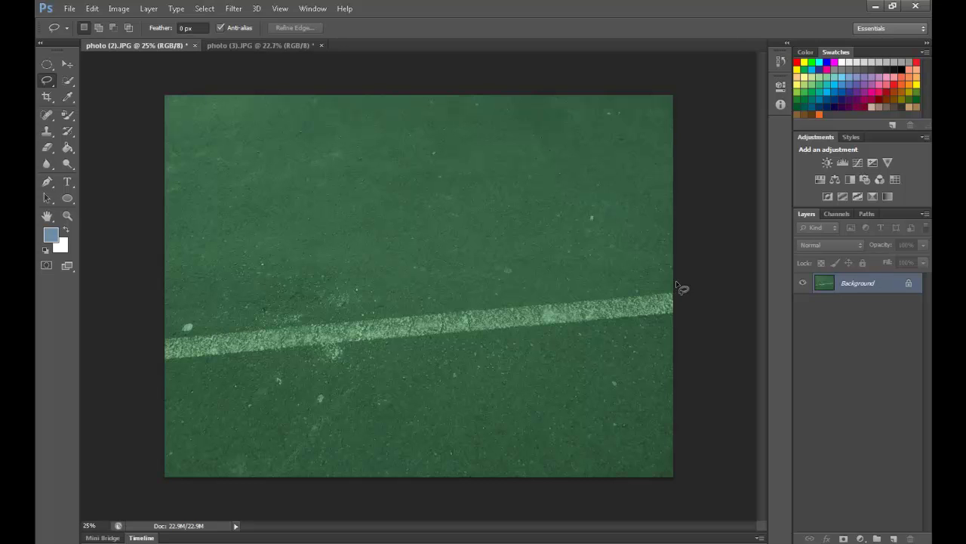
Draw a loose freehand lasso selection around the white line across the asphalt.
mouse_move(677, 285)
left_mouse_down()
mouse_move(357, 316)
mouse_move(183, 315)
mouse_move(161, 324)
mouse_move(153, 374)
mouse_move(186, 382)
mouse_move(346, 371)
mouse_move(675, 330)
mouse_move(673, 286)
left_mouse_up()
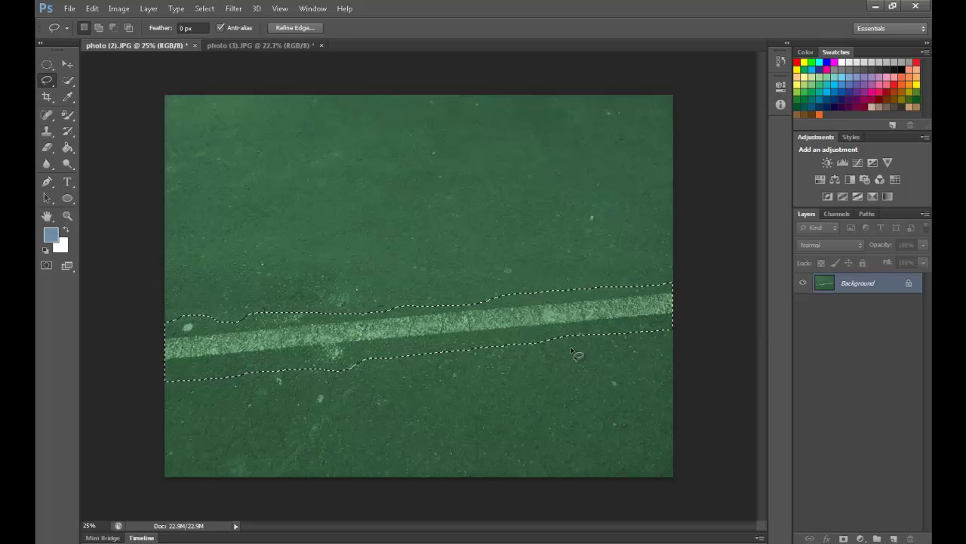
Fill the selected strip using Content-Aware so asphalt texture replaces the white line.
left_click(92, 8)
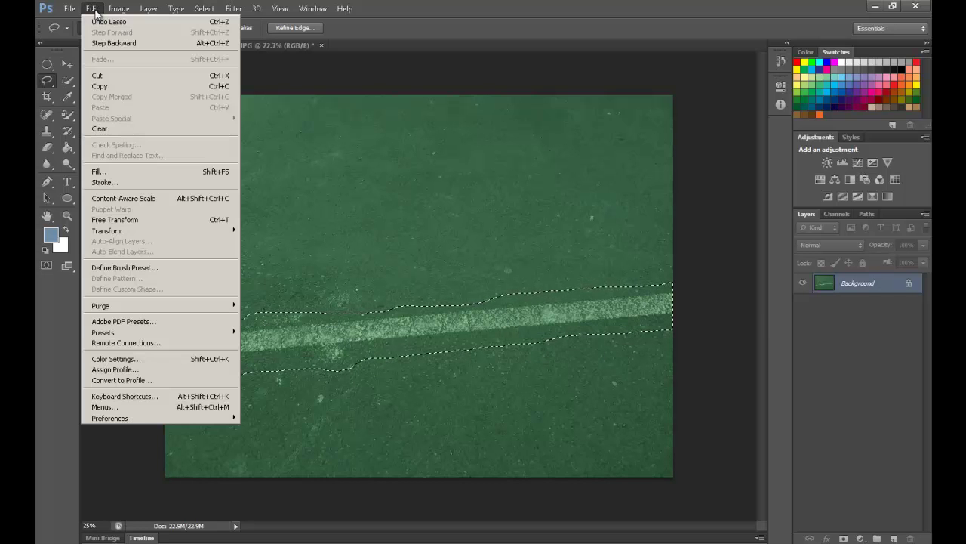
left_click(133, 170)
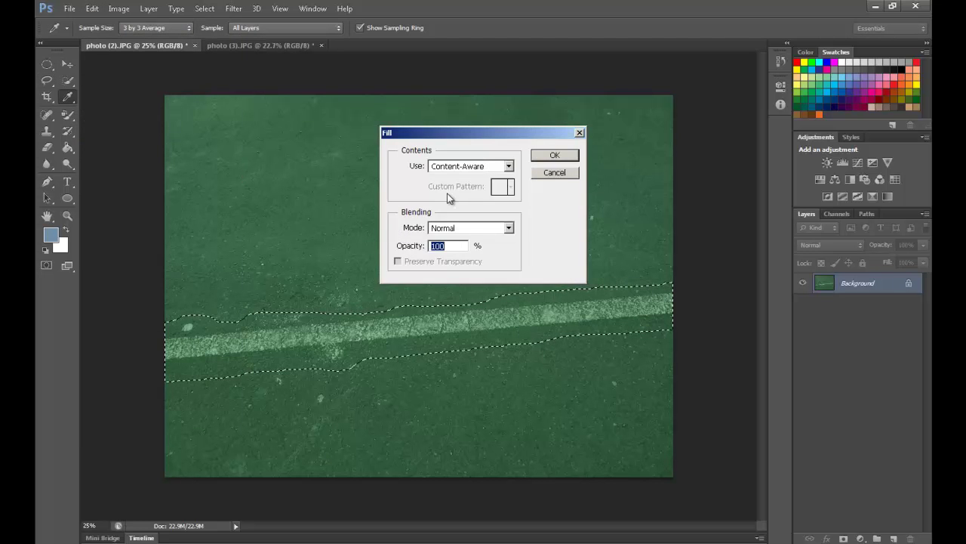
left_click(508, 166)
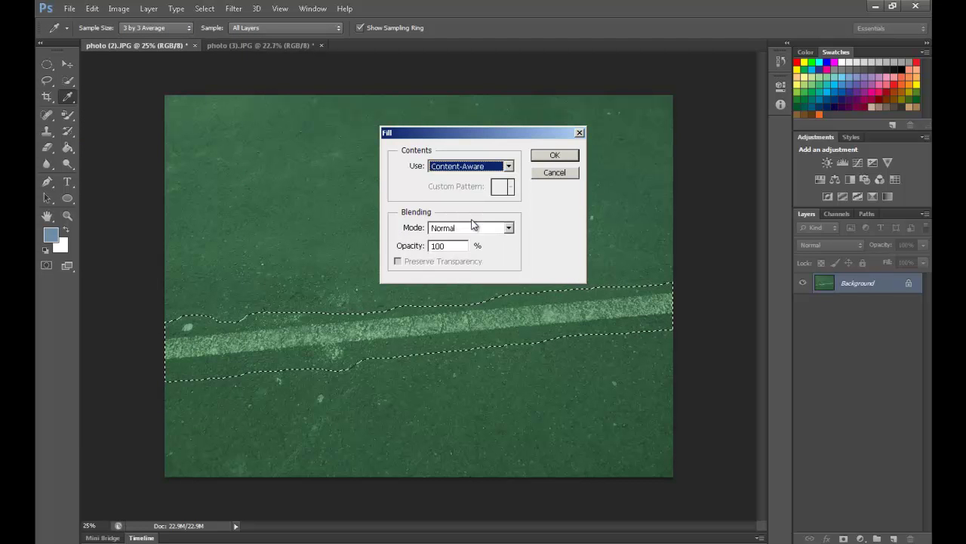
left_click(474, 219)
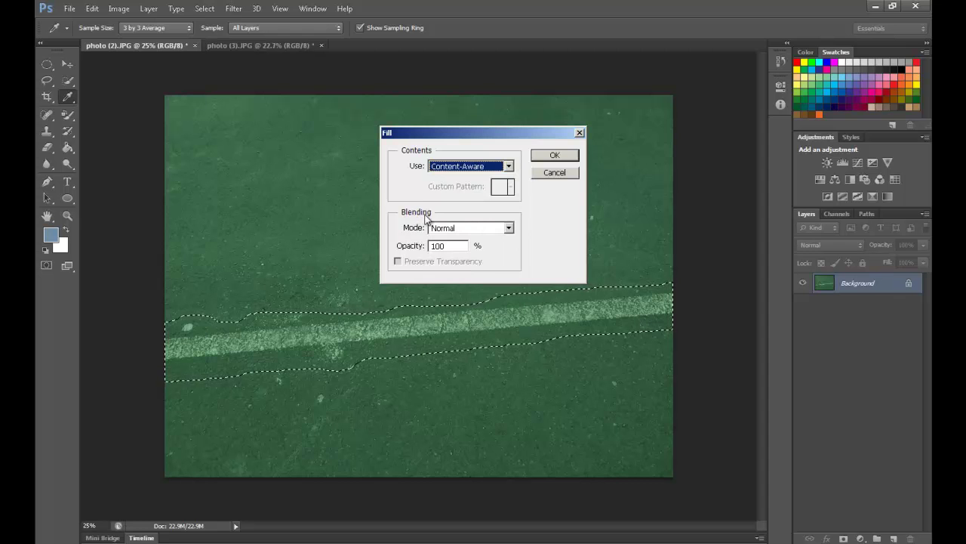
left_click(559, 155)
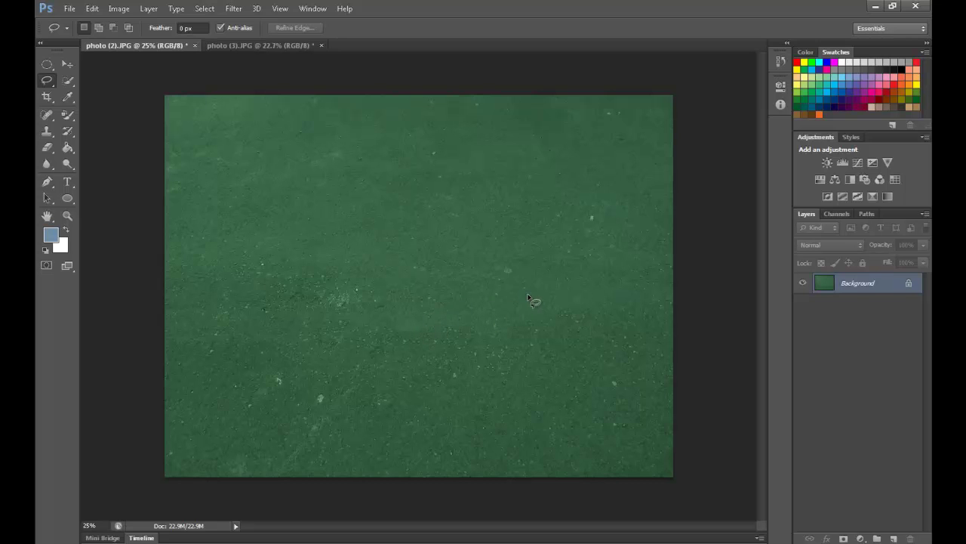
Zoom in and lasso the small pale blotch in the lower-left of the asphalt.
key("z")
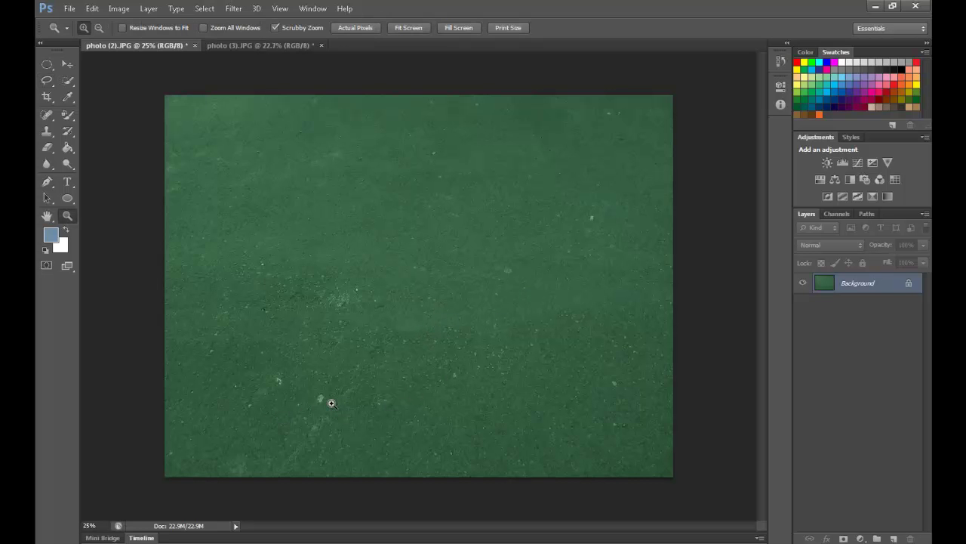
left_click_drag(319, 399, 302, 408)
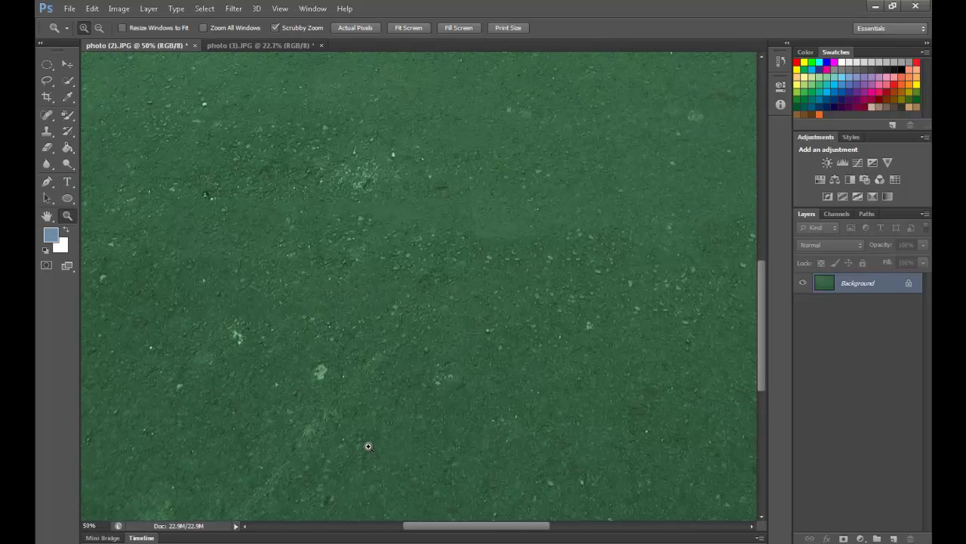
left_click(46, 80)
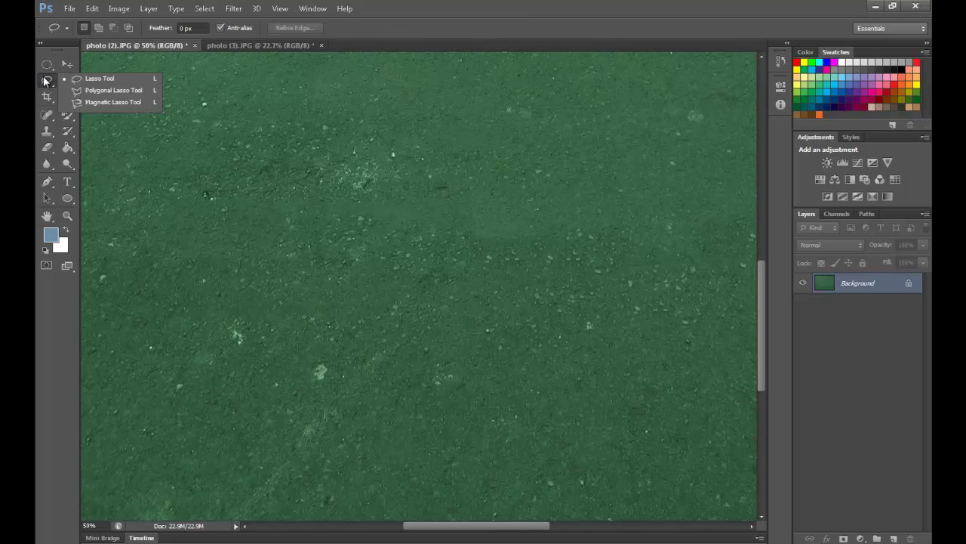
left_click(91, 79)
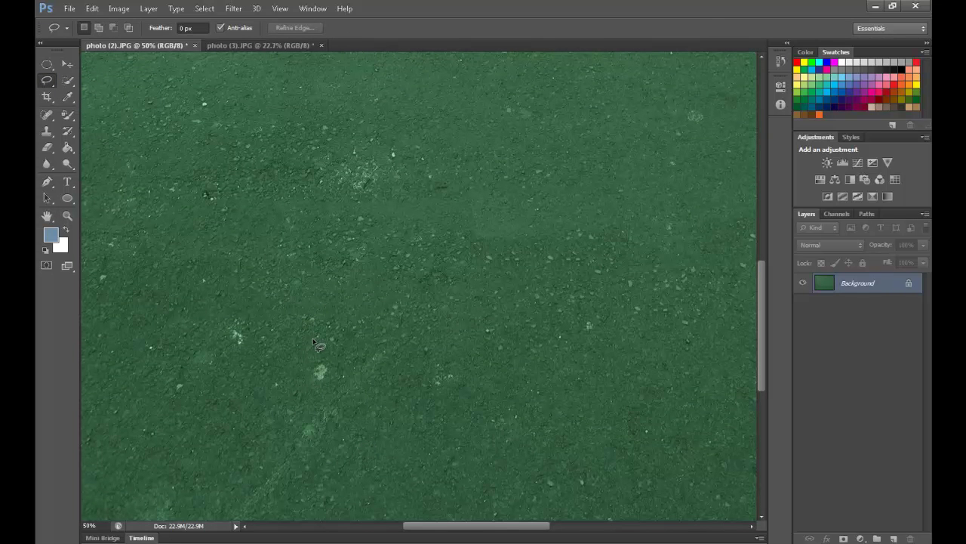
mouse_move(317, 338)
left_mouse_down()
mouse_move(285, 401)
mouse_move(330, 417)
mouse_move(345, 369)
mouse_move(326, 341)
left_mouse_up()
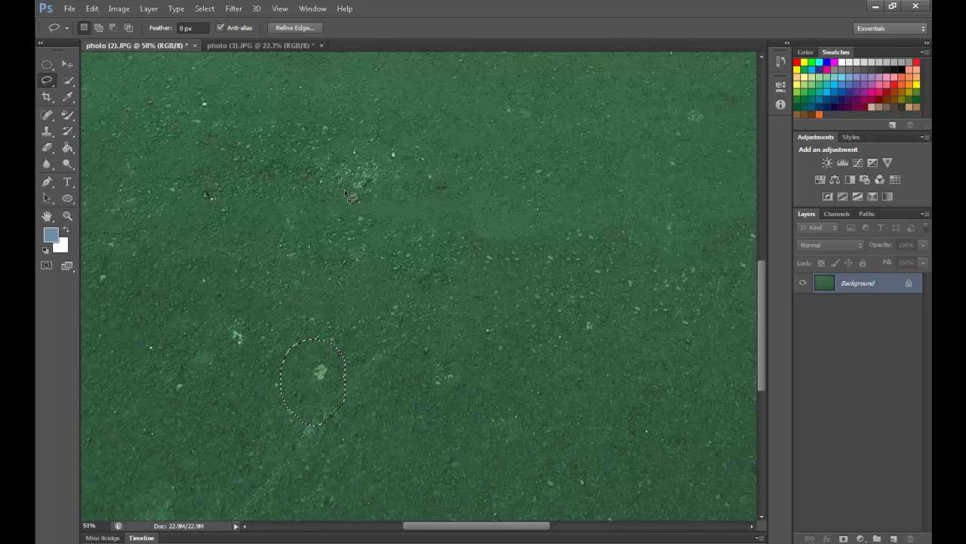
Content-Aware fill the blotch, then deselect with Ctrl+D.
left_click(92, 8)
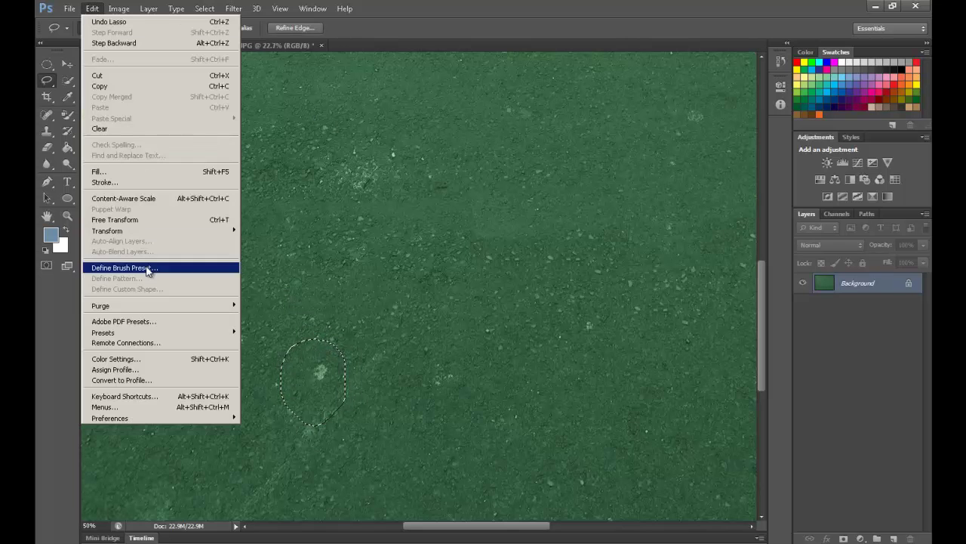
left_click(156, 179)
left_click(552, 158)
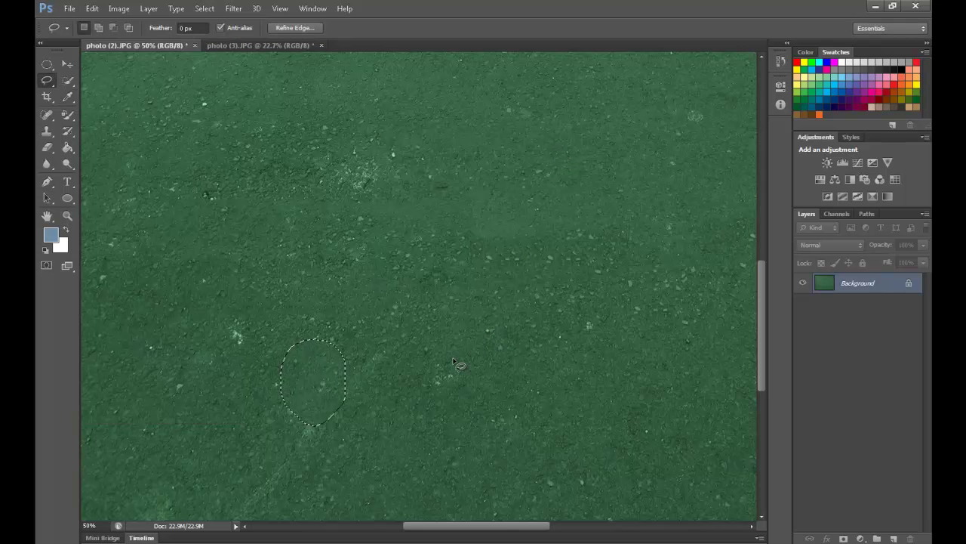
key("ctrl+d")
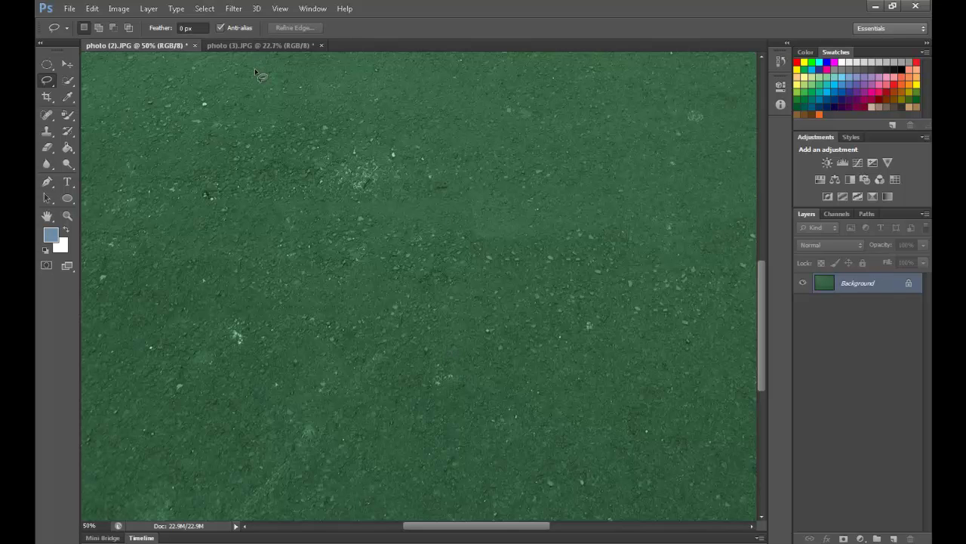
Fit the asphalt photo on screen, then switch to the photo (3).JPG river scene.
key("ctrl+0")
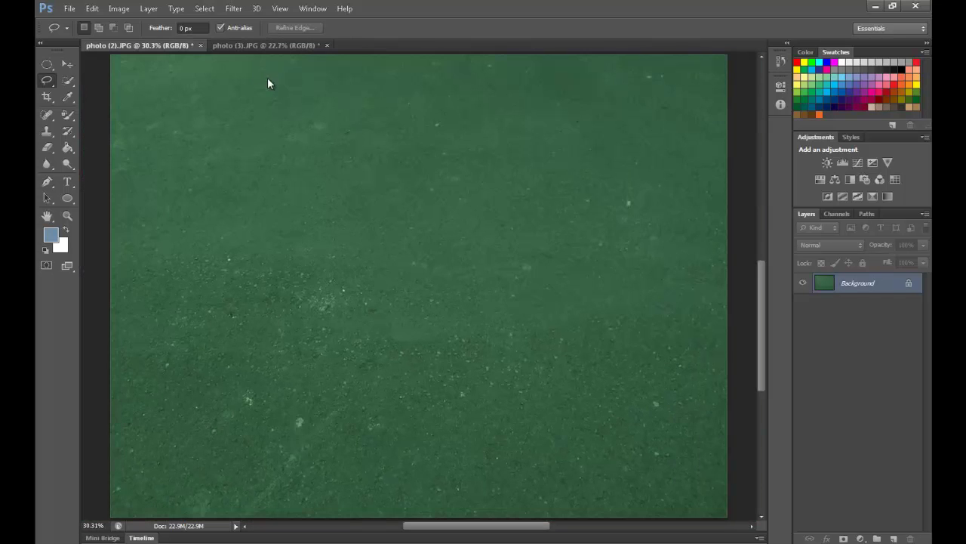
left_click(283, 46)
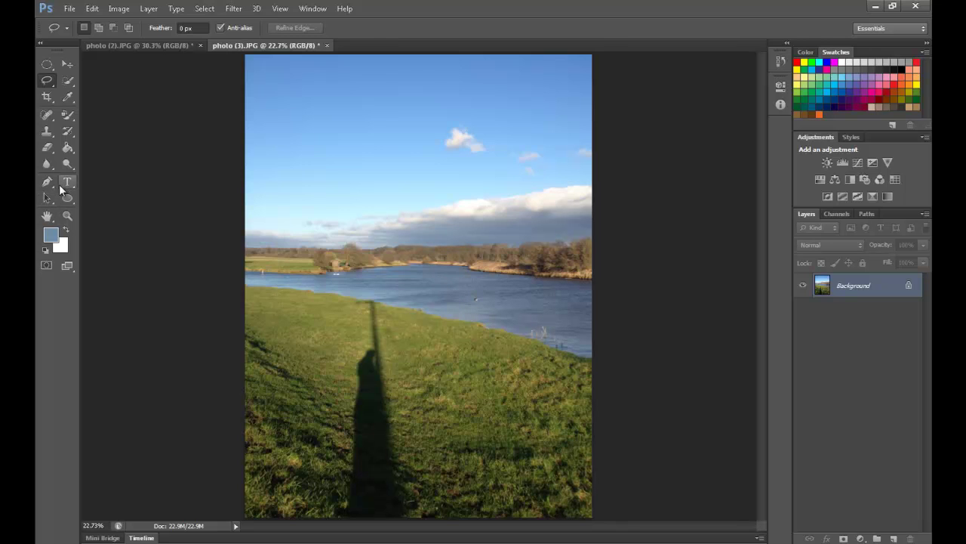
Zoom into the sky and lasso around the small white cloud.
left_click(68, 215)
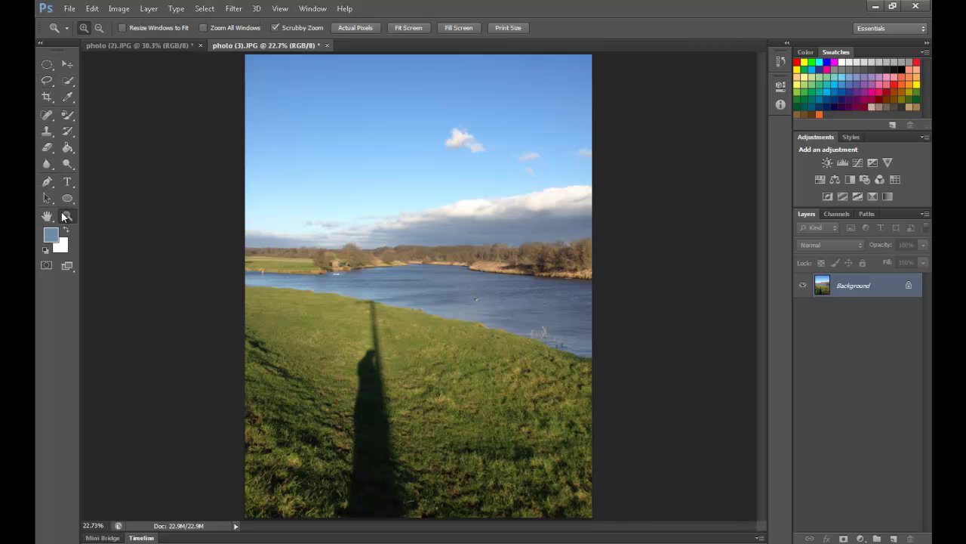
left_click_drag(472, 142, 518, 155)
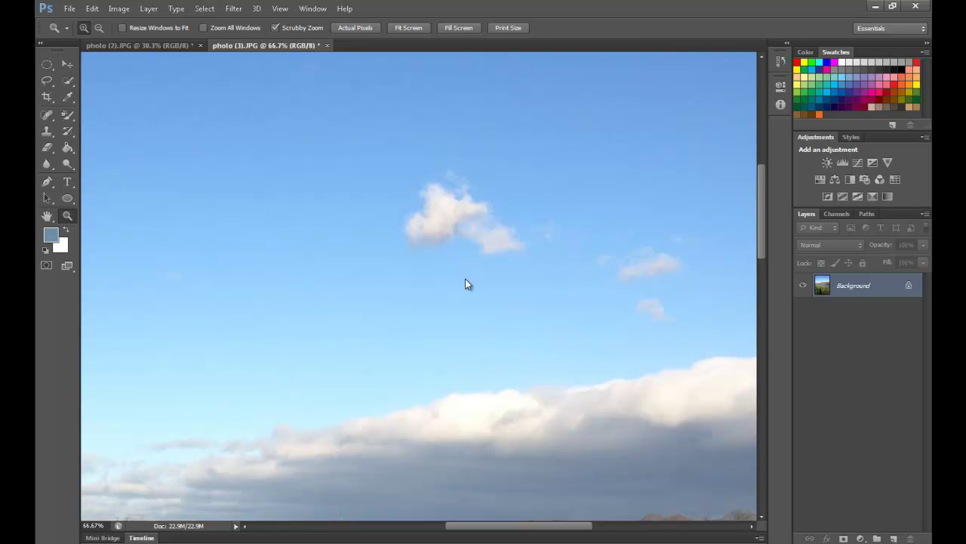
left_click(48, 80)
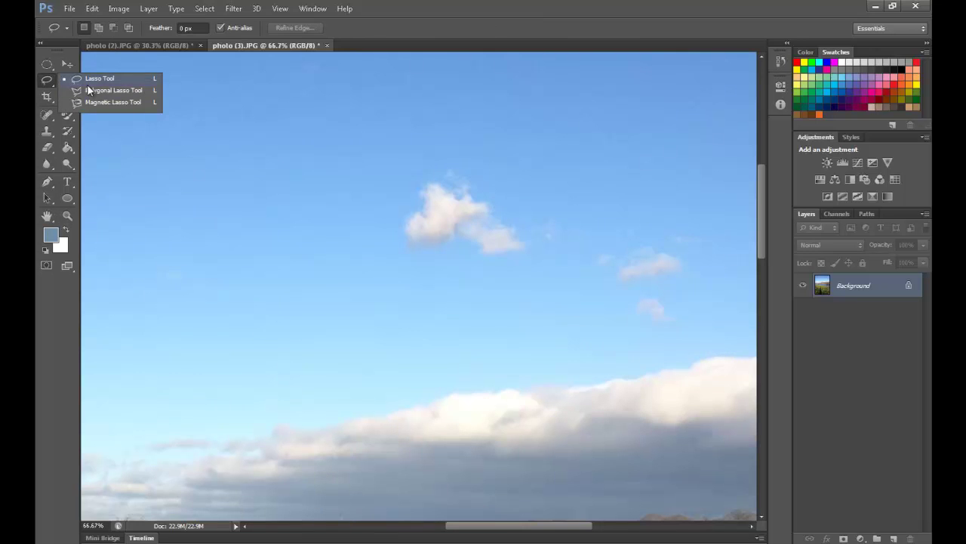
left_click(101, 78)
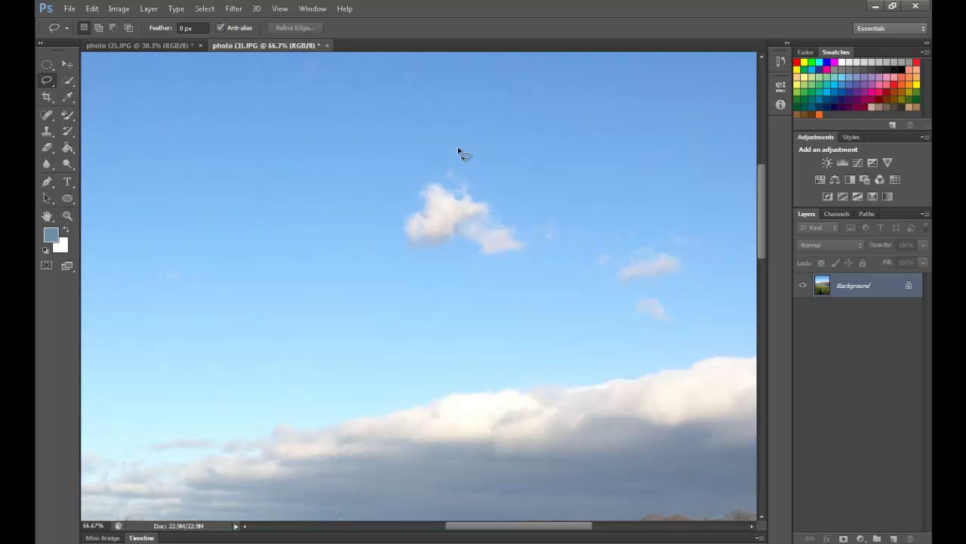
mouse_move(464, 151)
left_mouse_down()
mouse_move(422, 154)
mouse_move(383, 193)
mouse_move(380, 242)
mouse_move(391, 252)
mouse_move(421, 275)
mouse_move(446, 279)
mouse_move(488, 279)
mouse_move(578, 253)
mouse_move(591, 229)
mouse_move(577, 205)
mouse_move(466, 153)
left_mouse_up()
Content-Aware fill the cloud selection so plain blue sky replaces it.
left_click(92, 8)
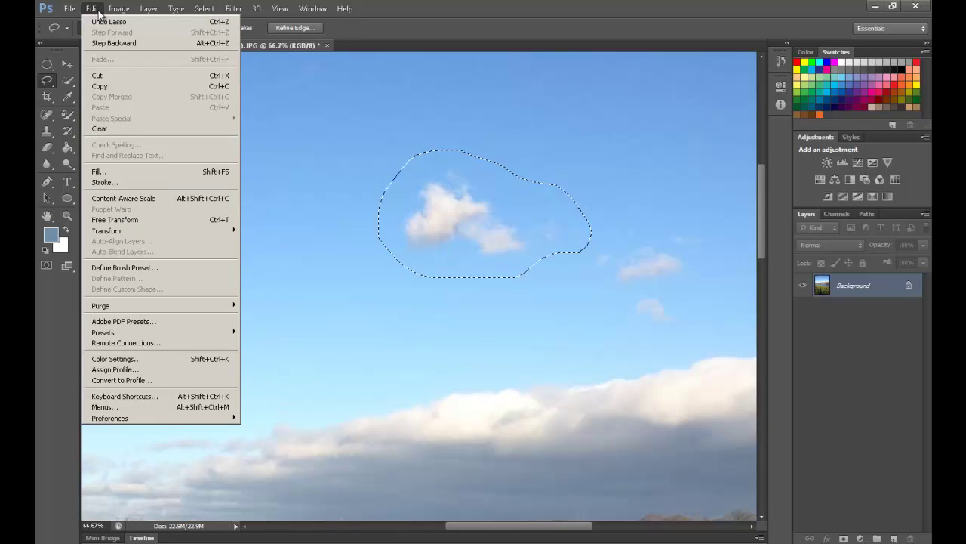
left_click(129, 171)
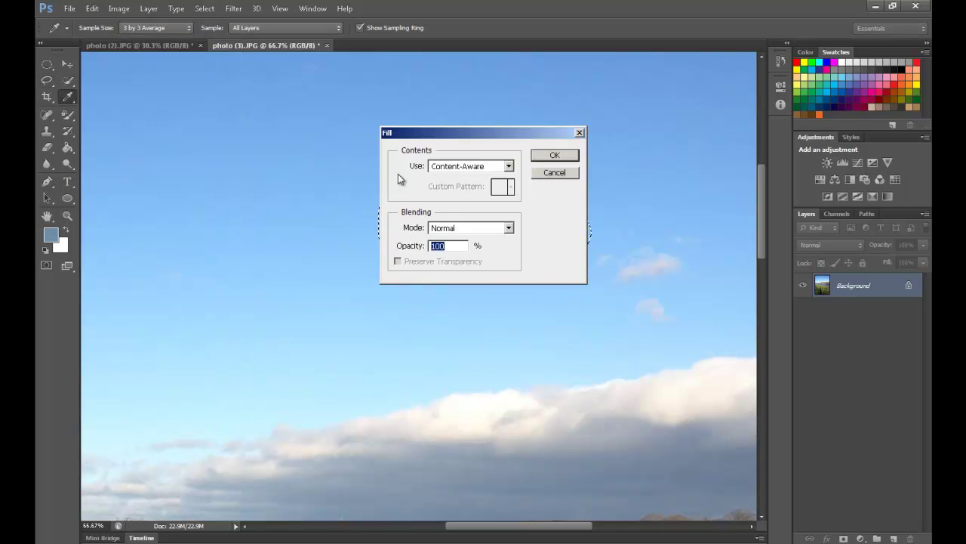
left_click(556, 156)
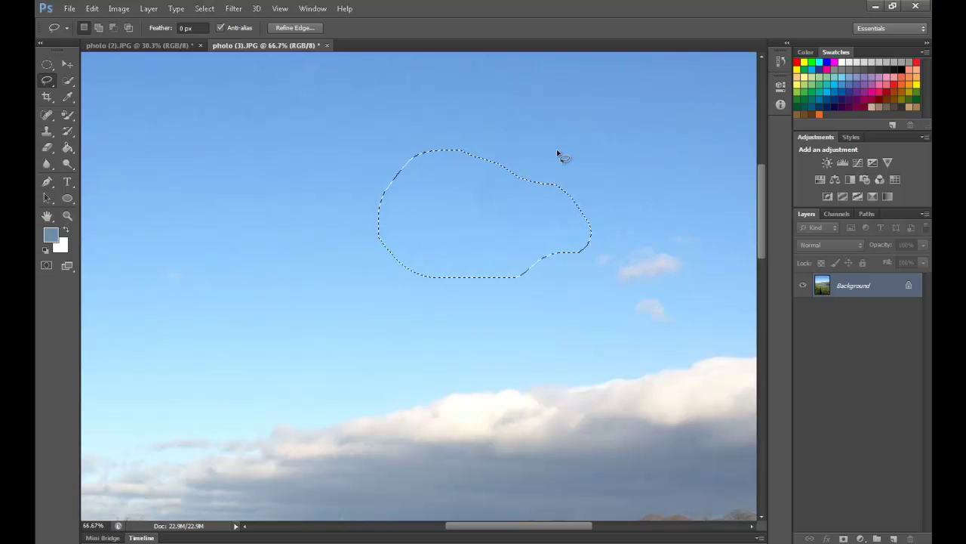
Deselect, zoom out to see the whole river photo, and pick the Zoom tool.
key("ctrl+d")
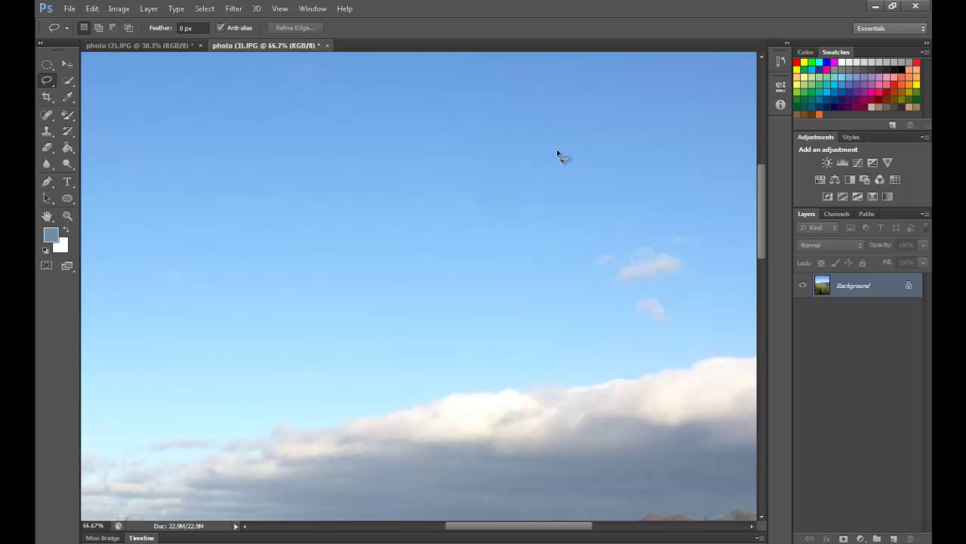
key("ctrl+minus")
key("ctrl+minus")
key("ctrl+minus")
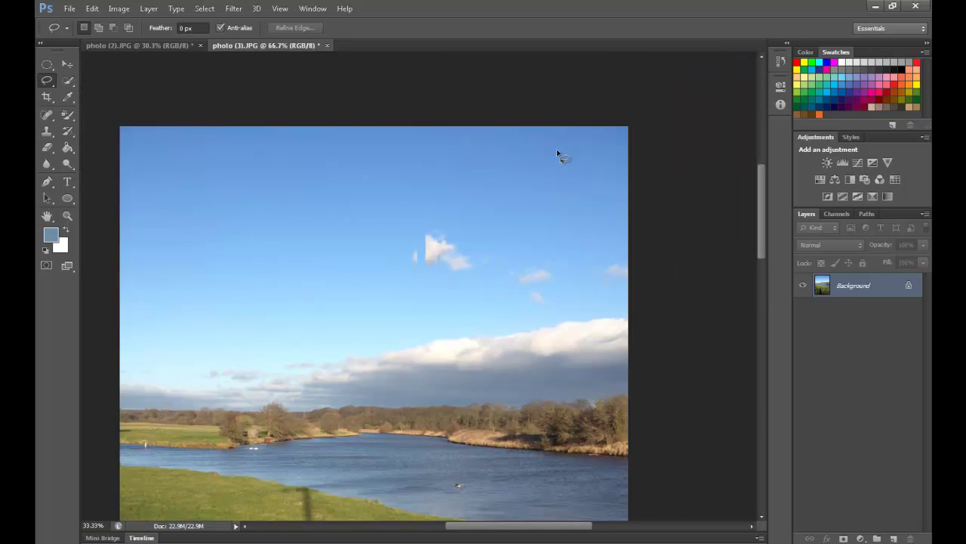
scroll(496, 317, "down", 2)
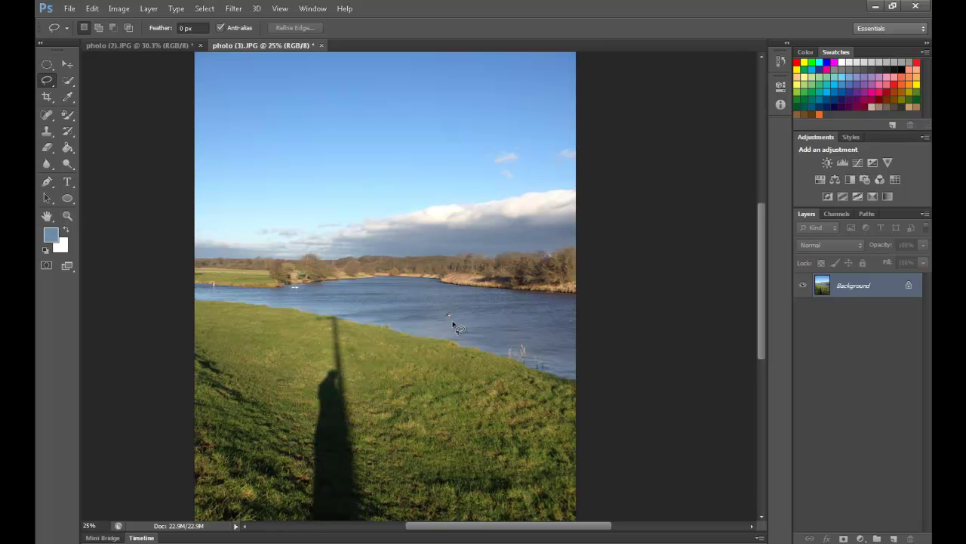
key("z")
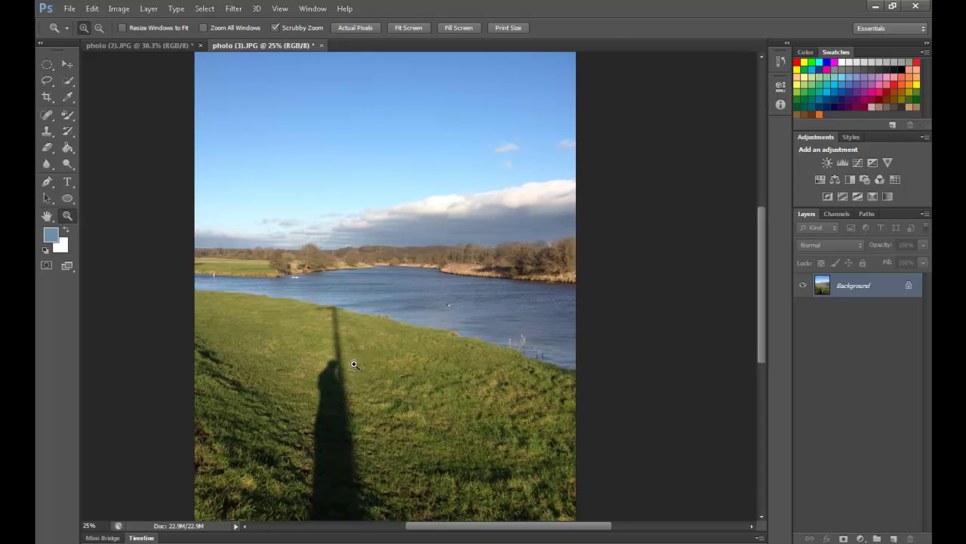
scroll(352, 381, "down", 3)
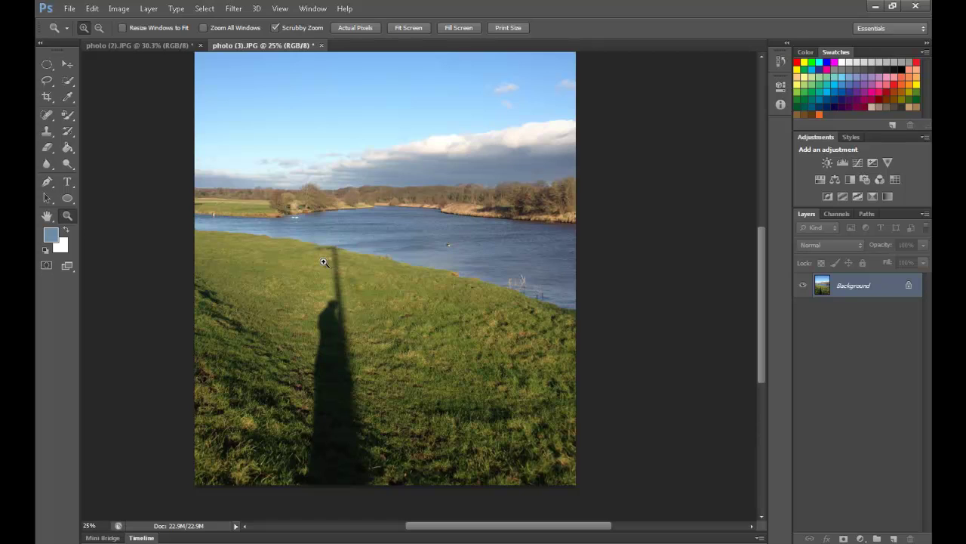
Zoom in on the long shadow and start lassoing it from the photo's bottom edge.
left_click(341, 466)
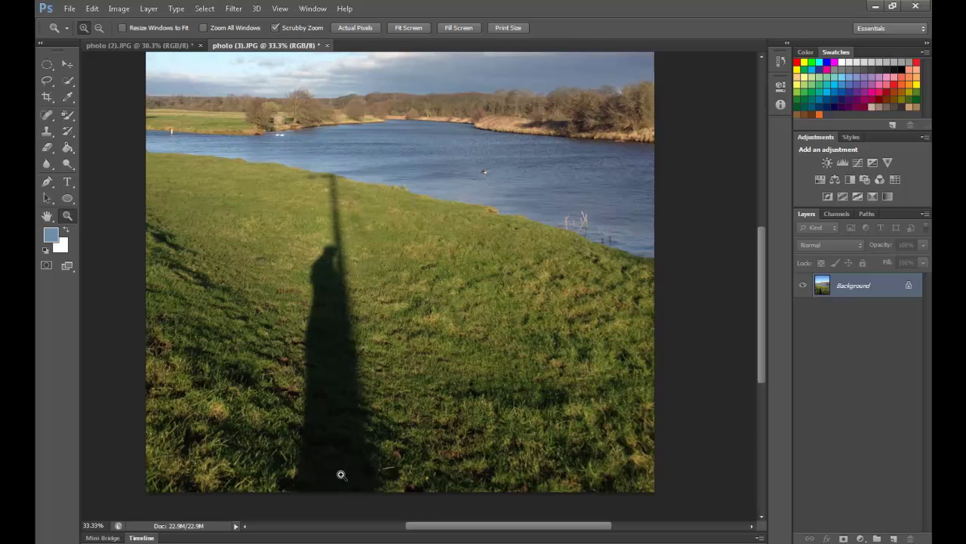
left_click(344, 469)
left_click(344, 470)
scroll(340, 453, "down", 4)
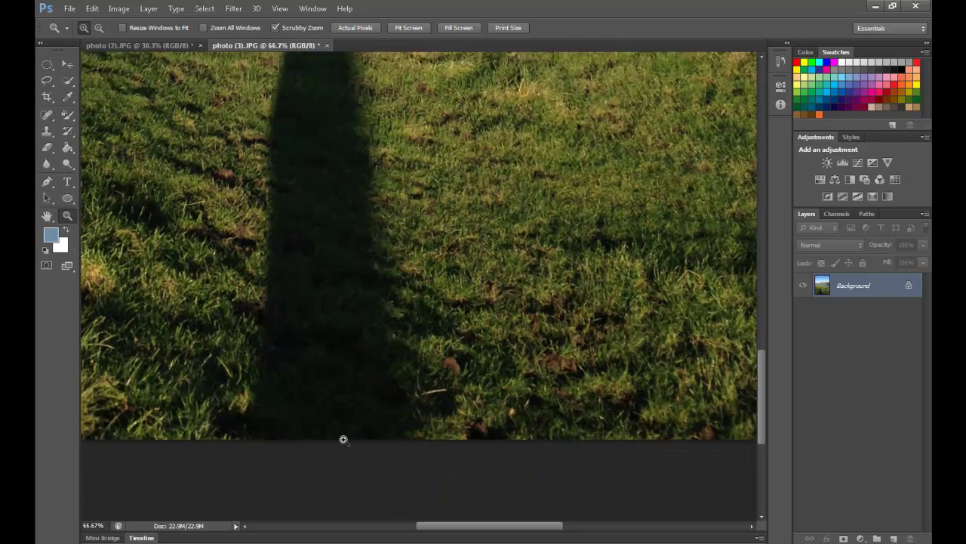
scroll(326, 238, "up", 1)
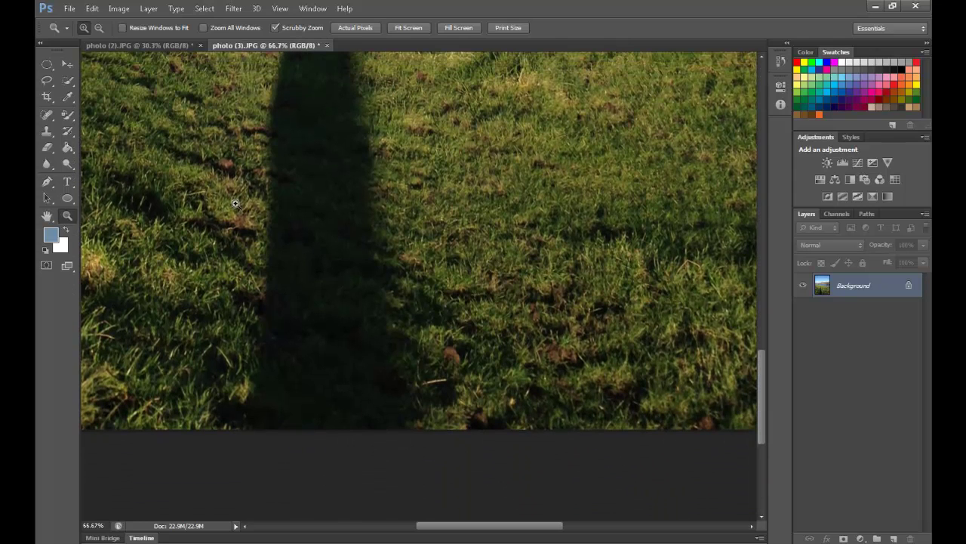
left_click(47, 79)
left_click(98, 80)
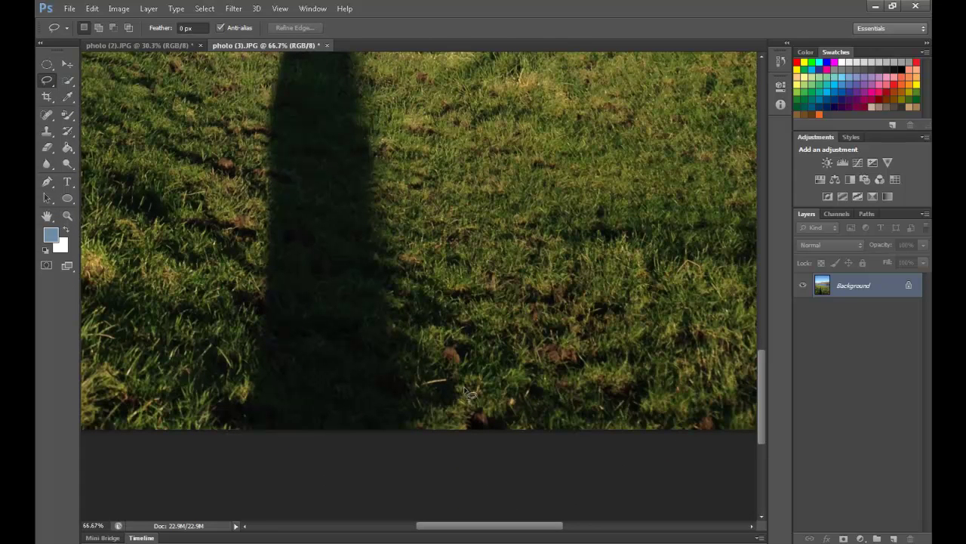
left_click_drag(487, 437, 441, 200)
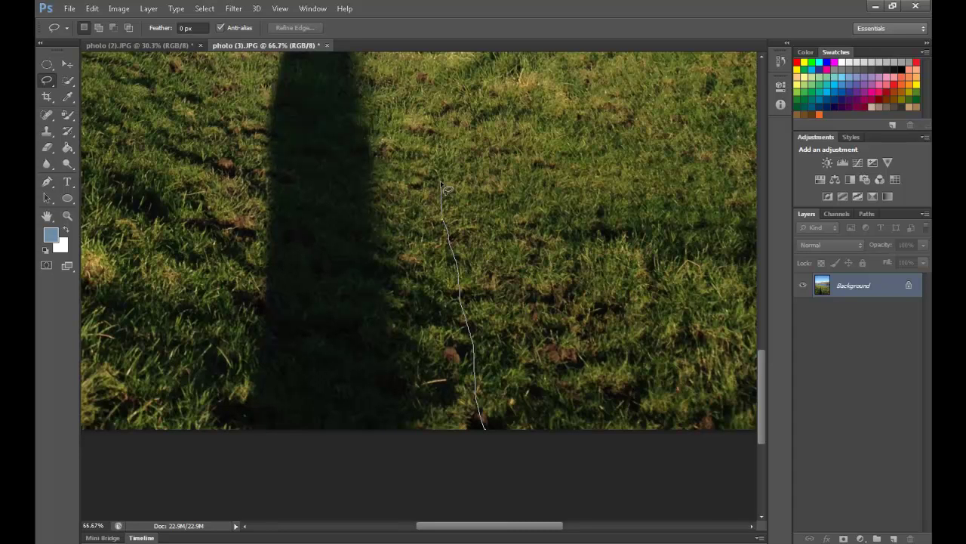
mouse_move(442, 183)
left_mouse_down()
mouse_move(427, 84)
mouse_move(466, 344)
mouse_move(448, 300)
left_mouse_up()
Finish tracing around the pole shadow up to the waterline and back down, then zoom out.
key("space")
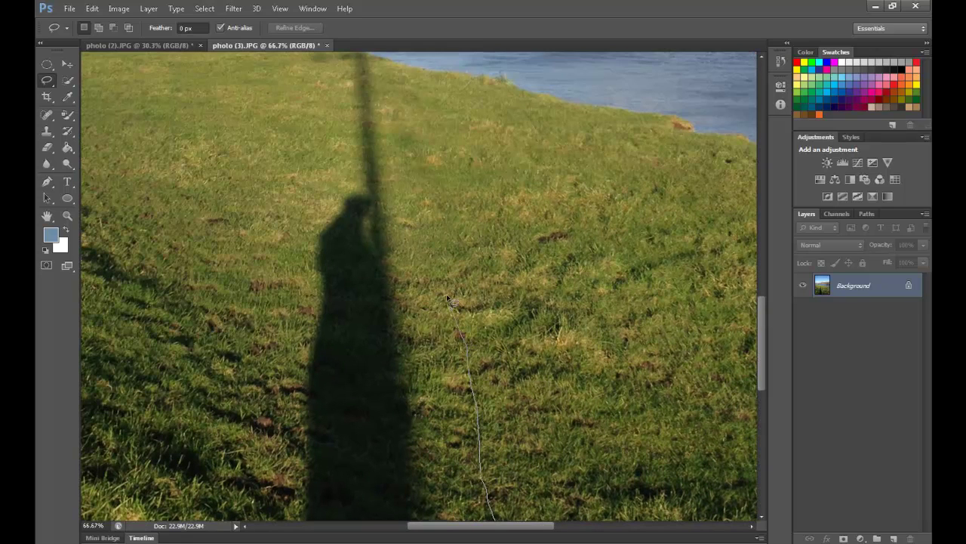
mouse_move(436, 222)
left_mouse_down()
mouse_move(423, 149)
mouse_move(446, 289)
mouse_move(410, 183)
left_mouse_up()
key("space")
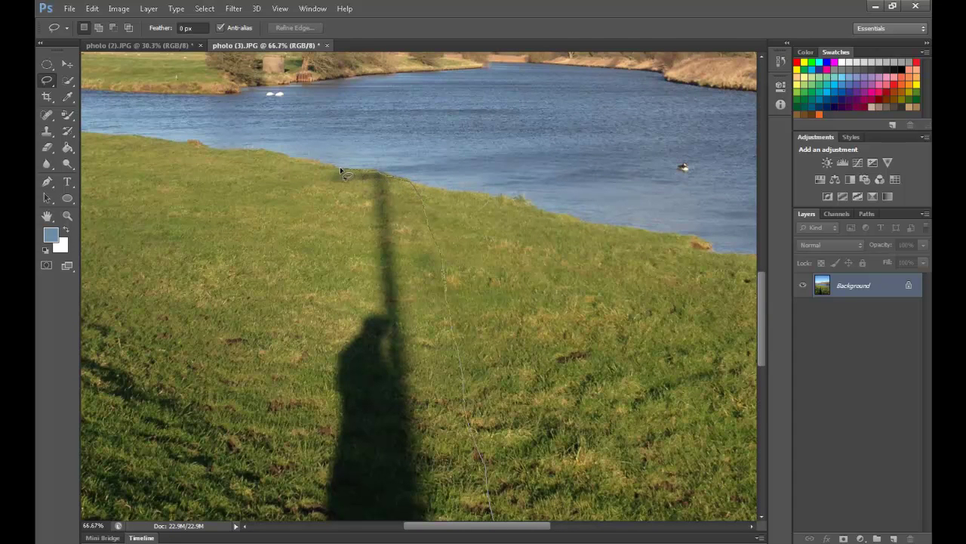
mouse_move(341, 170)
left_mouse_down()
mouse_move(326, 170)
mouse_move(318, 192)
mouse_move(342, 198)
mouse_move(361, 240)
mouse_move(351, 308)
left_mouse_up()
mouse_move(323, 378)
left_mouse_down()
mouse_move(317, 282)
mouse_move(326, 226)
left_mouse_up()
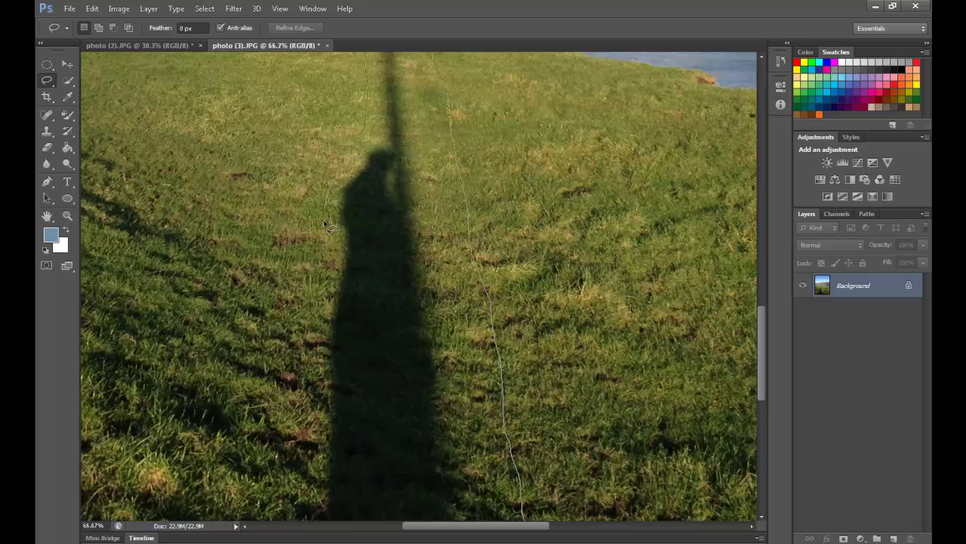
mouse_move(326, 268)
left_mouse_down()
mouse_move(314, 374)
mouse_move(314, 179)
mouse_move(309, 355)
mouse_move(304, 378)
mouse_move(302, 302)
mouse_move(306, 355)
mouse_move(288, 445)
mouse_move(528, 446)
left_mouse_up()
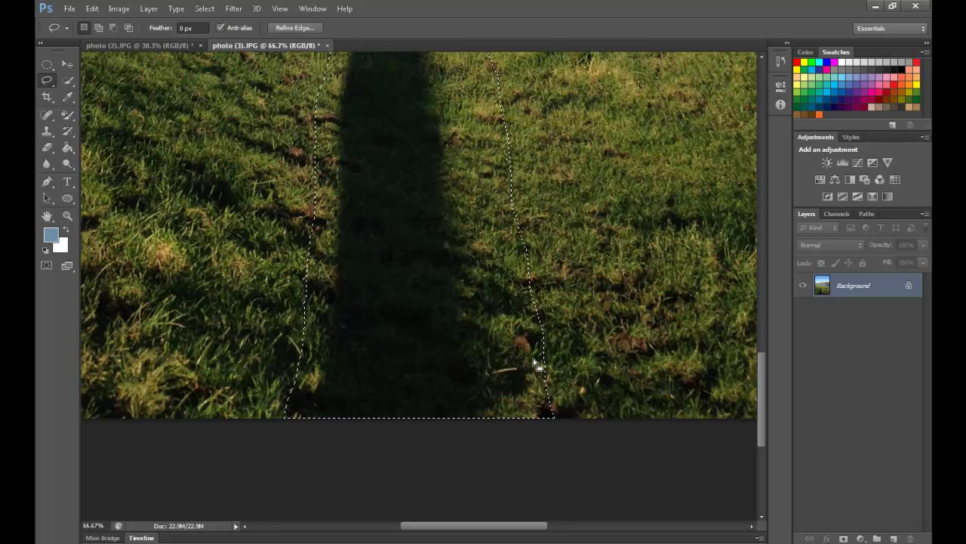
scroll(533, 362, "up", 1)
scroll(479, 319, "up", 10)
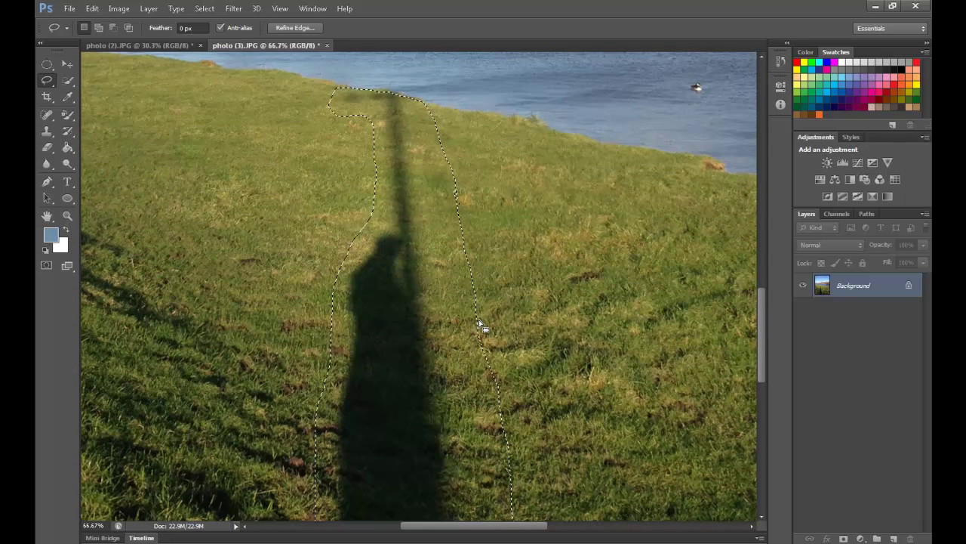
key("ctrl+minus")
key("ctrl+minus")
scroll(468, 302, "down", 2)
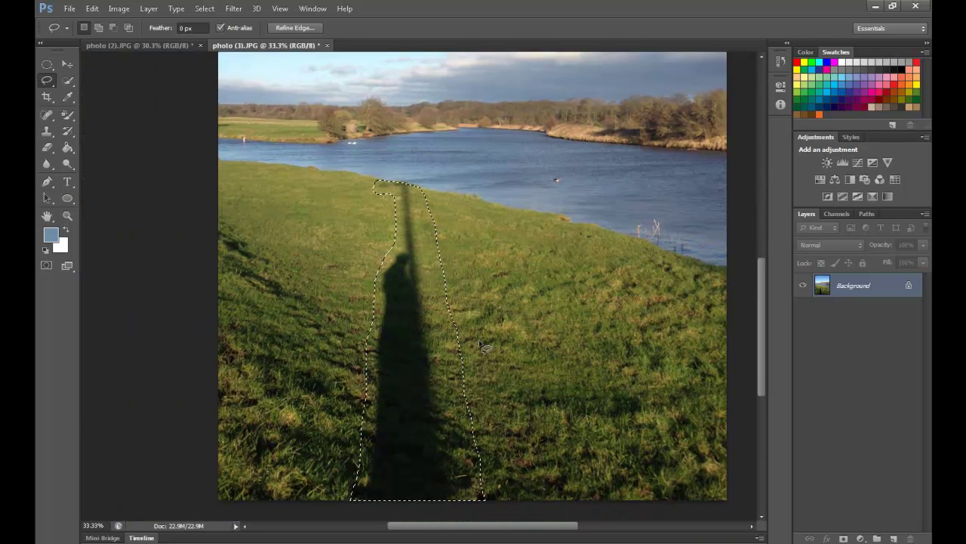
Content-Aware fill the shadow selection with matching grass, then deselect.
left_click(92, 9)
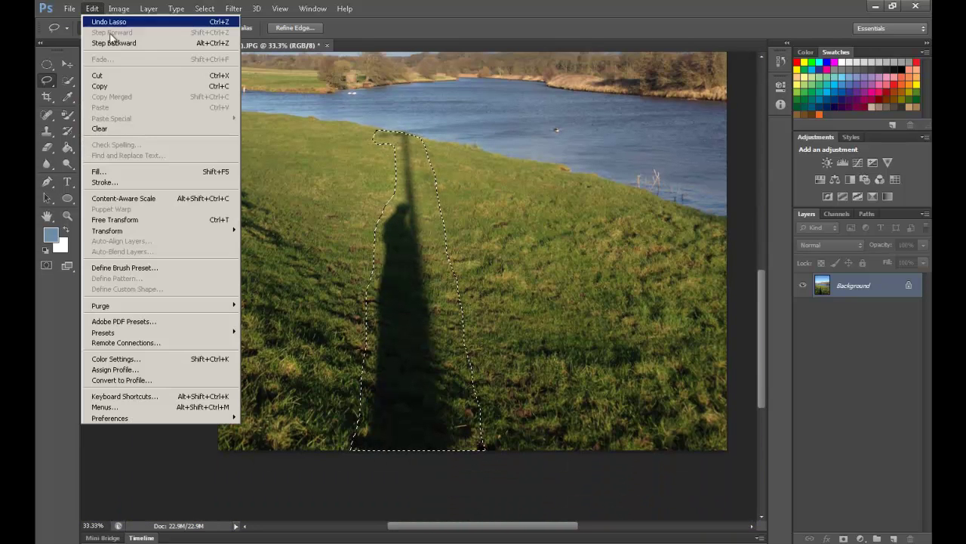
left_click(136, 173)
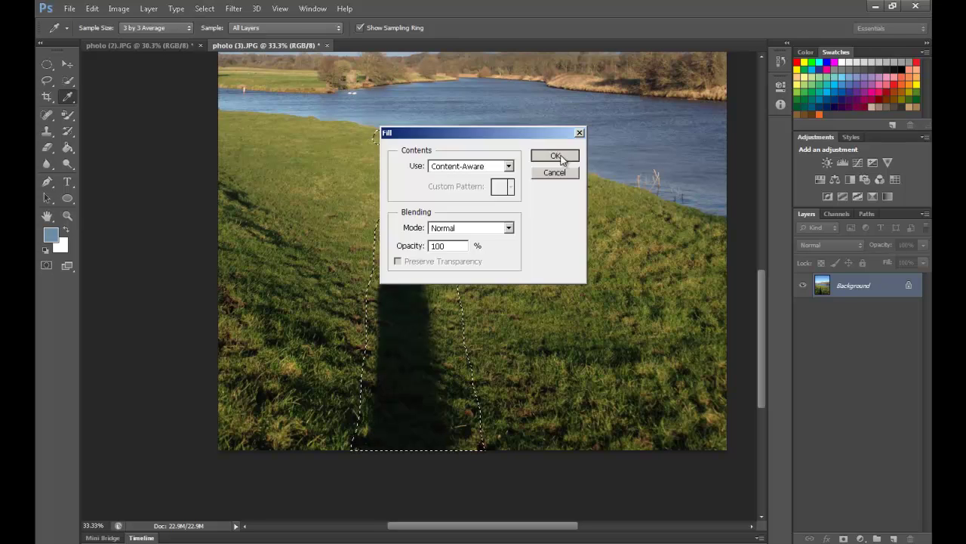
left_click(557, 156)
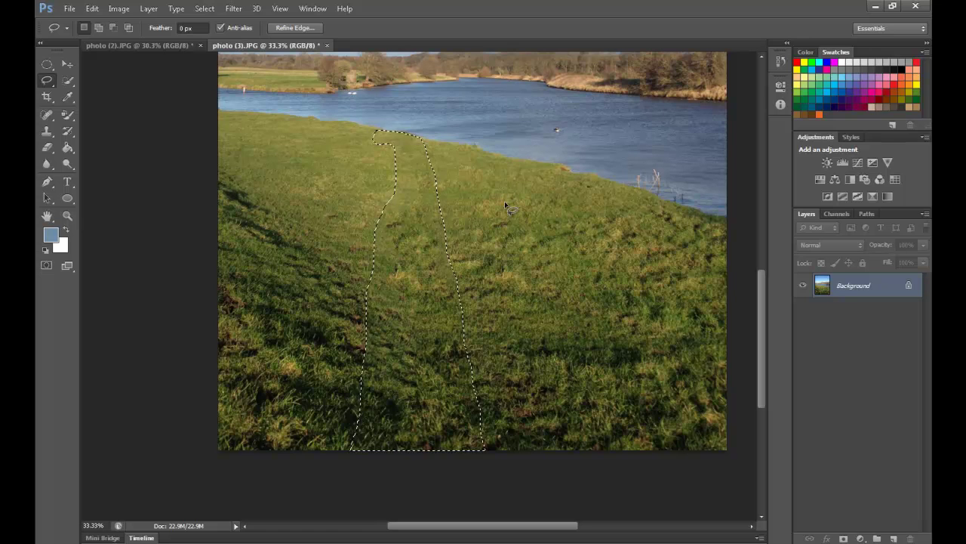
key("ctrl+d")
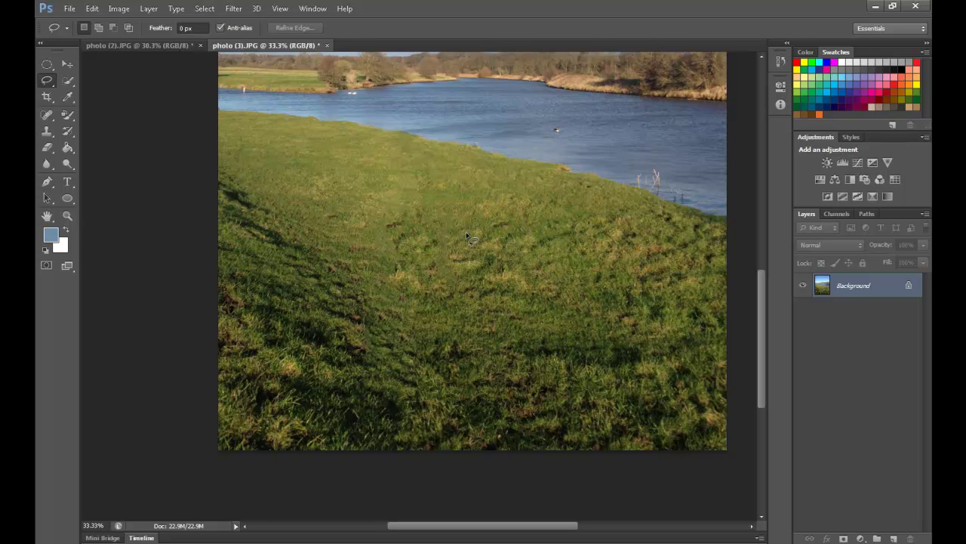
scroll(468, 240, "up", 5)
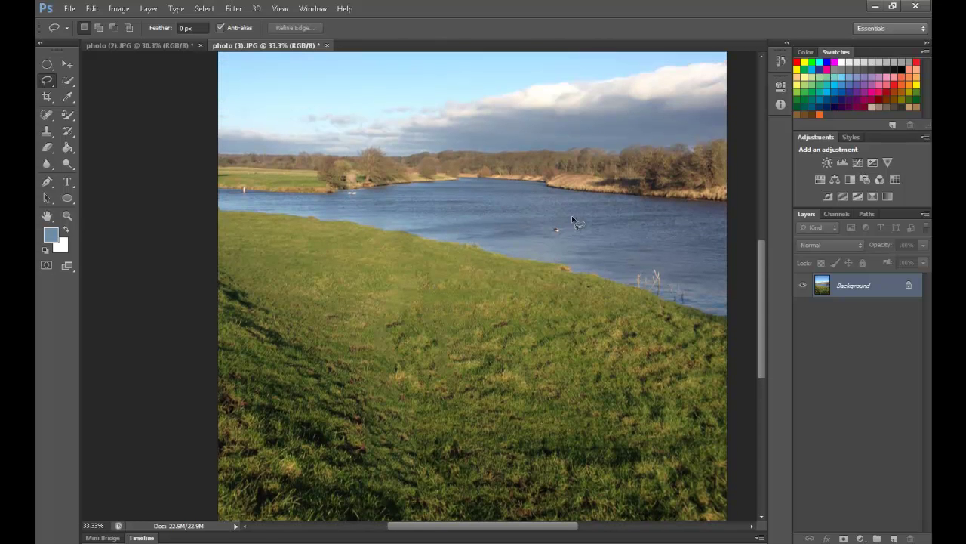
Zoom into the river and pan to the white traffic cone at the far waterline, zooming closer.
left_click(68, 215)
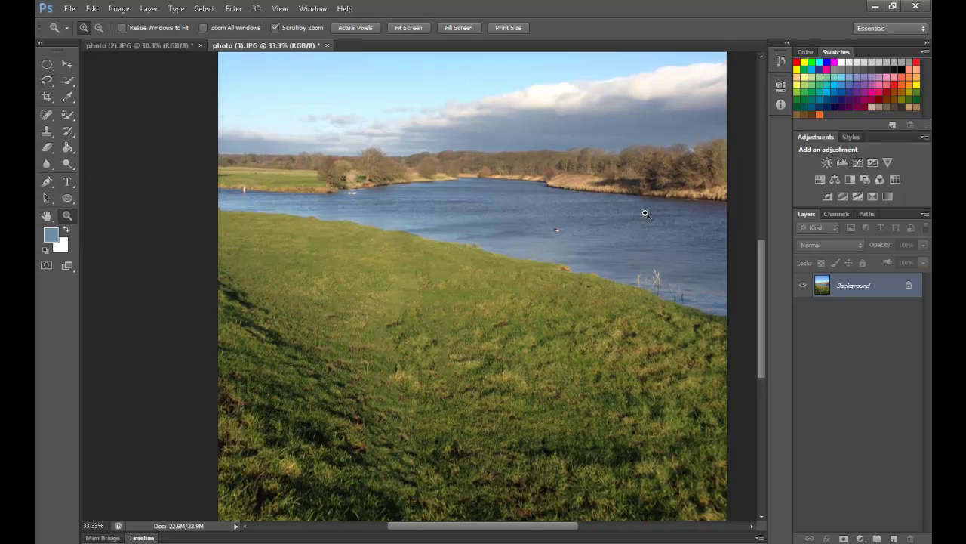
left_click_drag(563, 232, 580, 206)
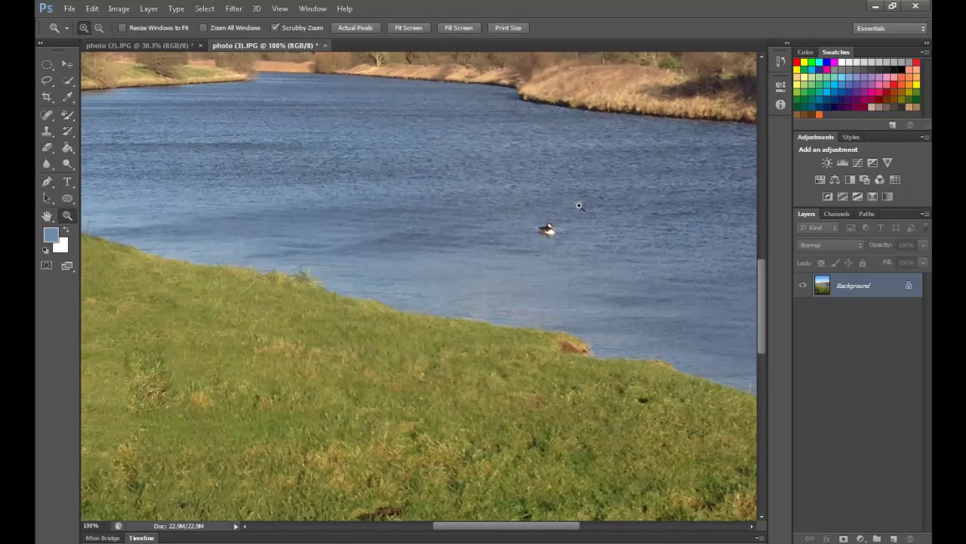
left_click_drag(362, 220, 733, 277)
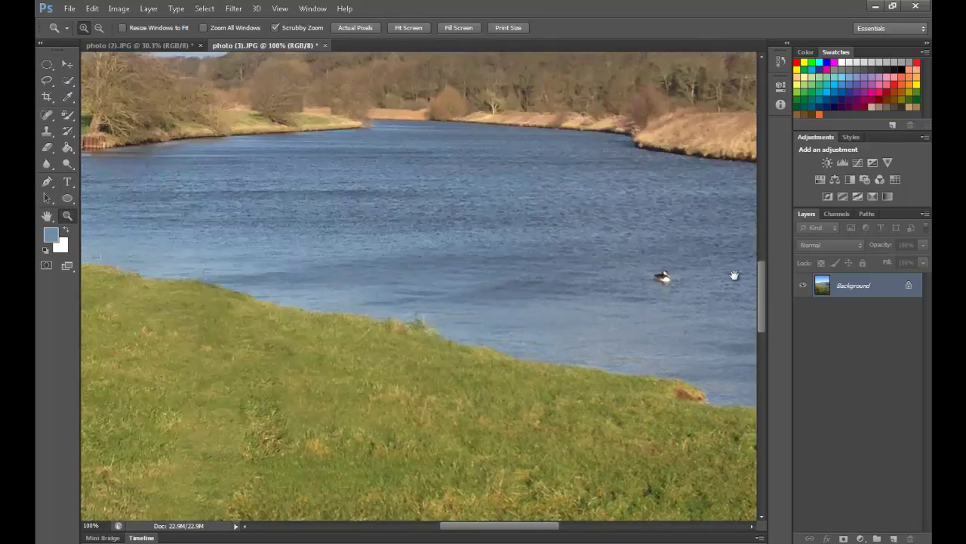
left_click_drag(249, 136, 484, 261)
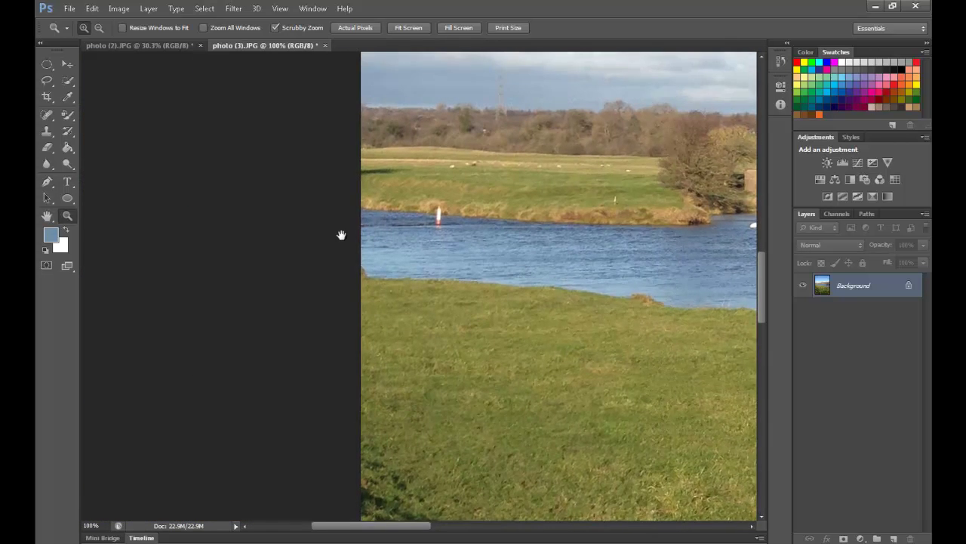
left_click_drag(340, 233, 510, 254)
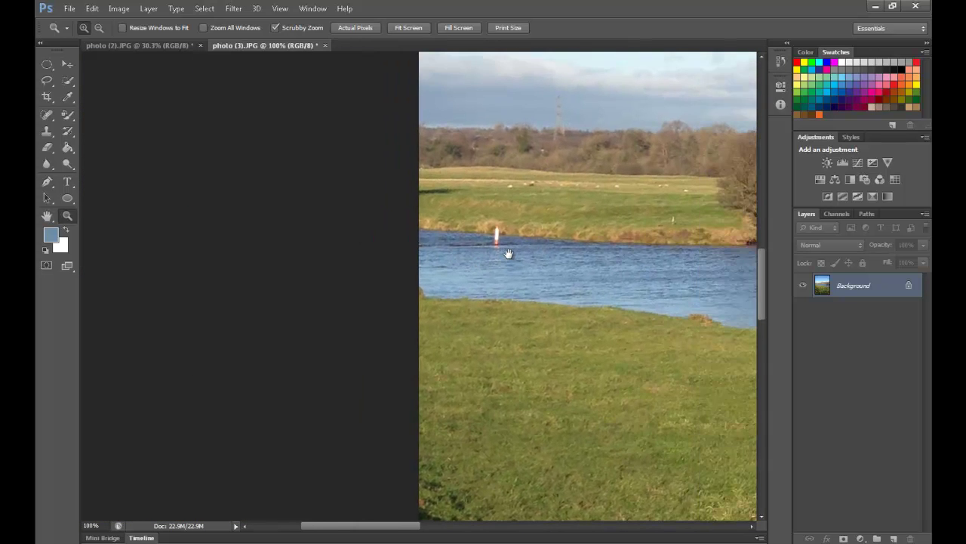
left_click(499, 232)
left_click(499, 232)
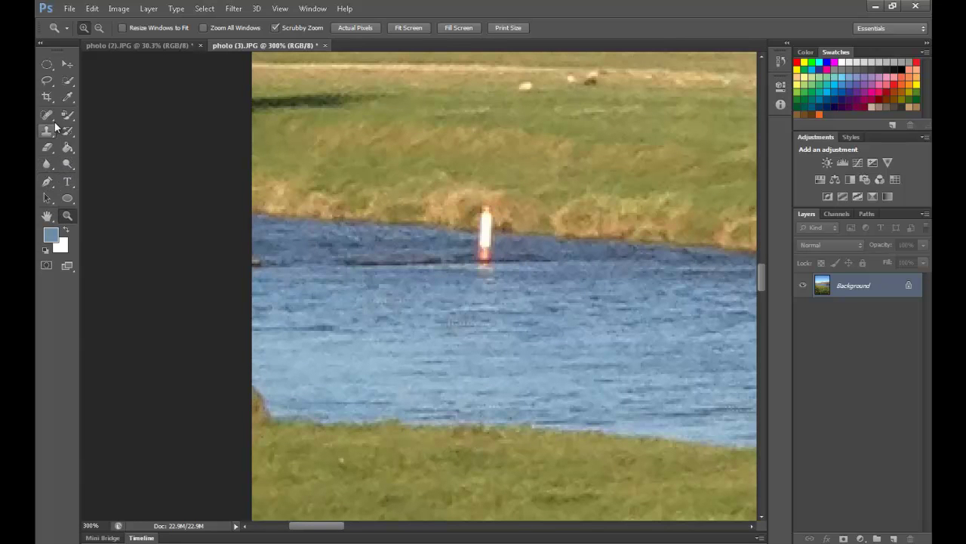
Lasso around the traffic cone and Content-Aware fill it with water and bank.
left_click(48, 82)
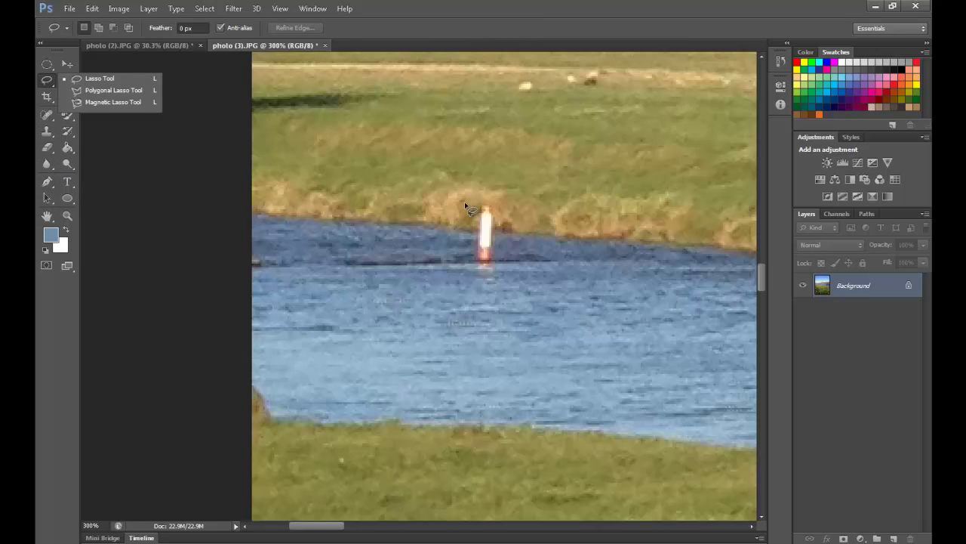
mouse_move(486, 189)
left_mouse_down()
mouse_move(456, 222)
mouse_move(456, 264)
left_mouse_up()
left_click_drag(500, 293, 511, 277)
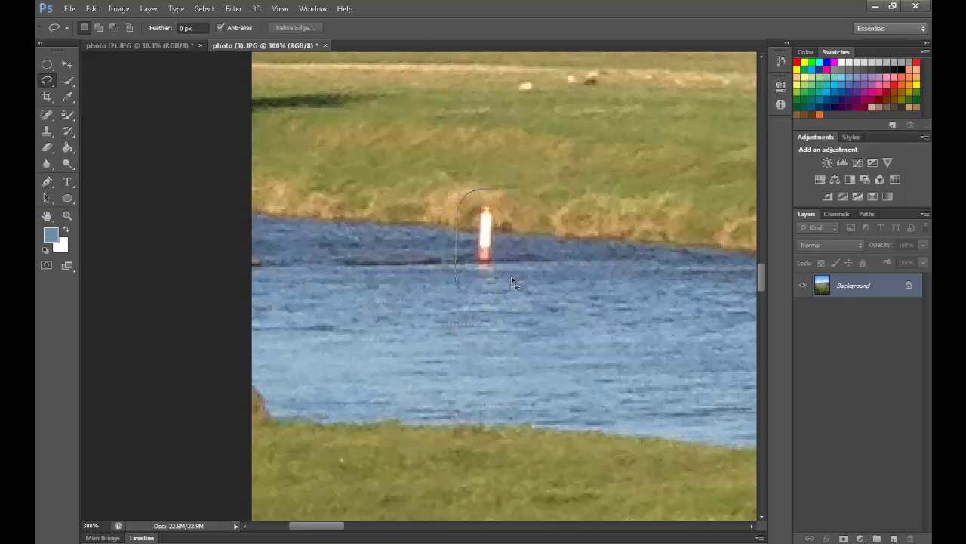
left_click_drag(512, 241, 515, 199)
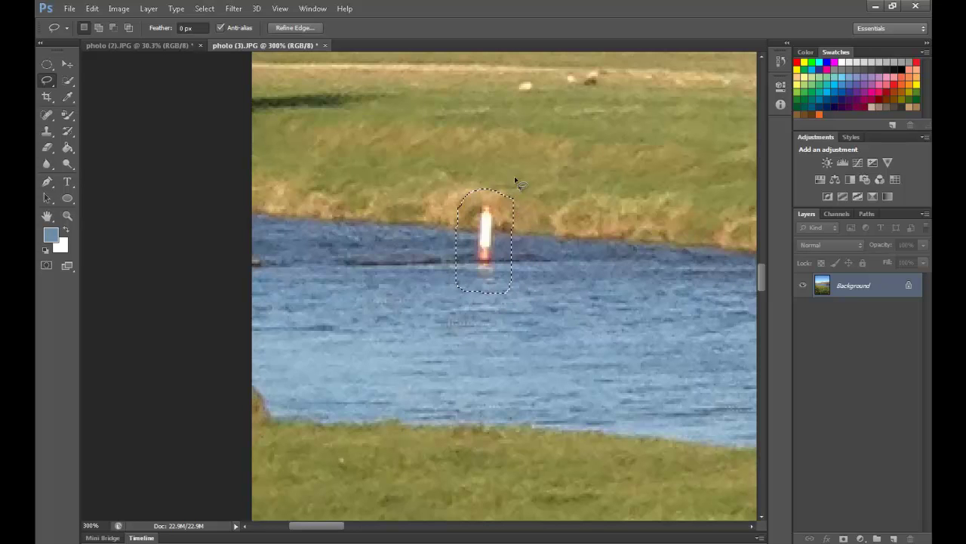
left_click(92, 8)
left_click(114, 166)
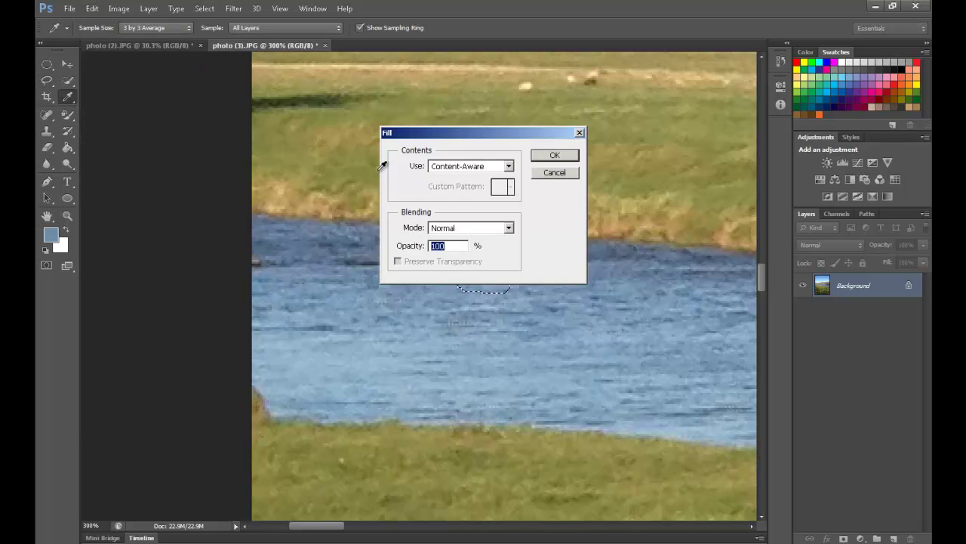
left_click(554, 156)
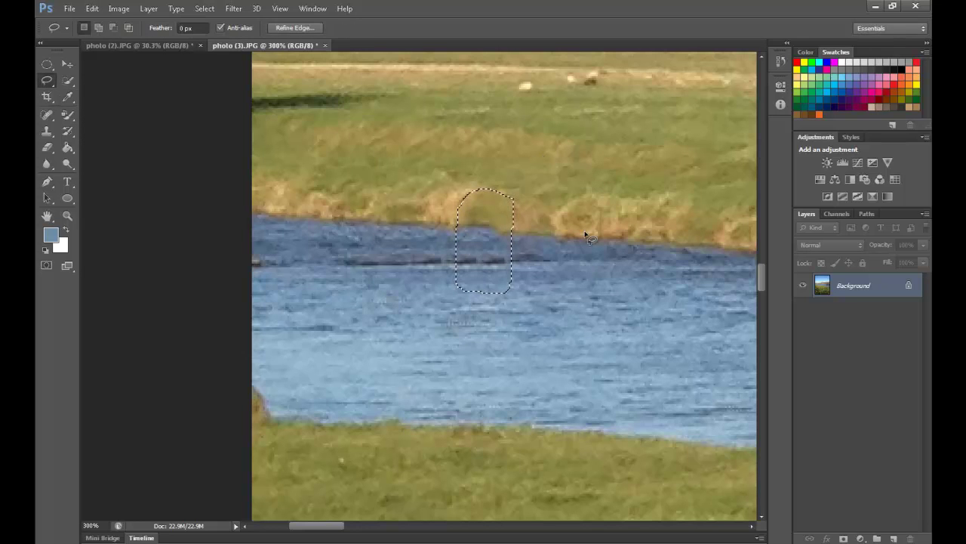
Drop the selection over the filled waterline and fit the whole photo (3).JPG on screen.
left_click(490, 236)
key("ctrl+1")
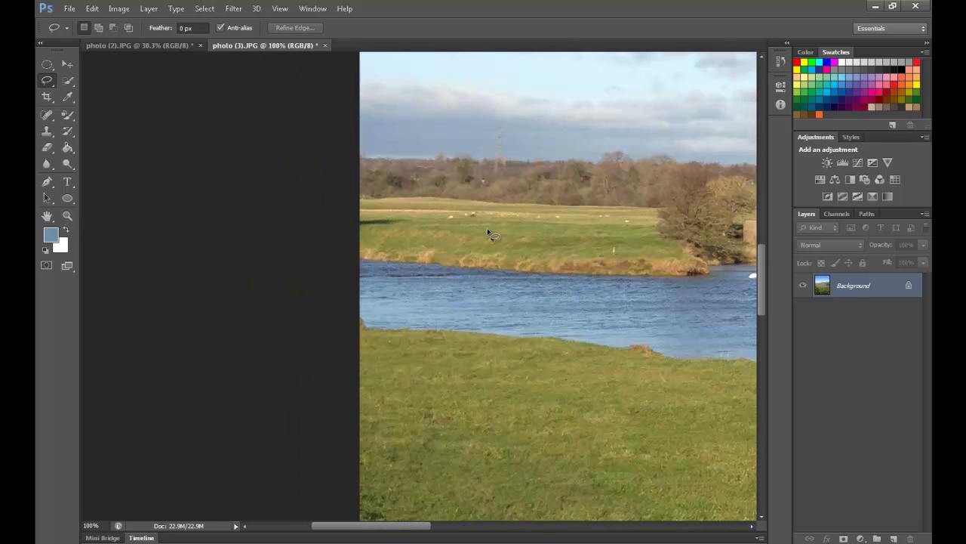
key("ctrl+0")
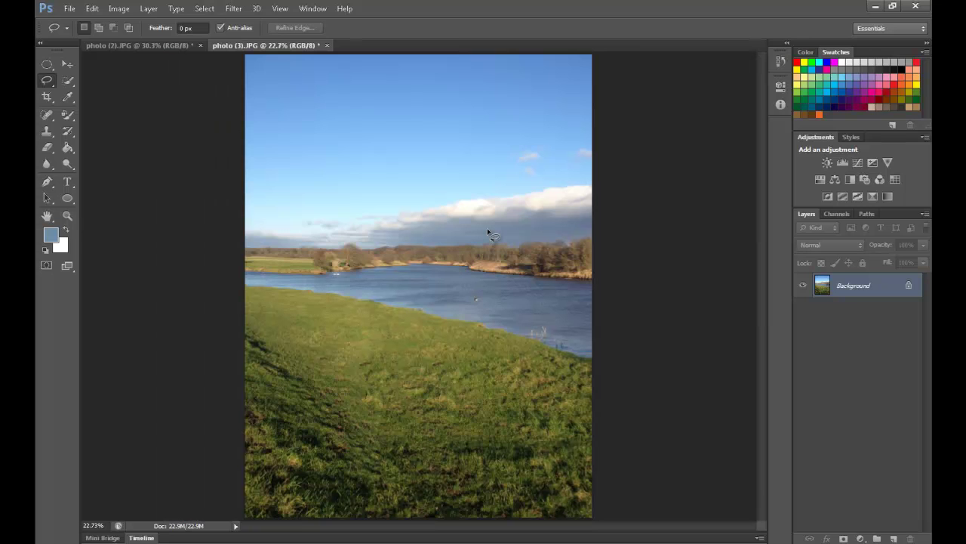